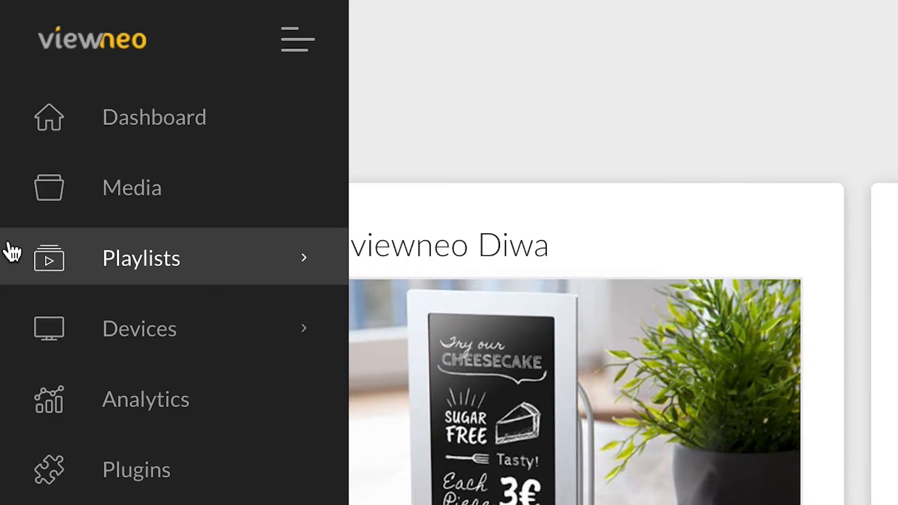
# Open the Diwa devices and view the information for Table 1 in the La Cucina group
pyautogui.click(106, 322)
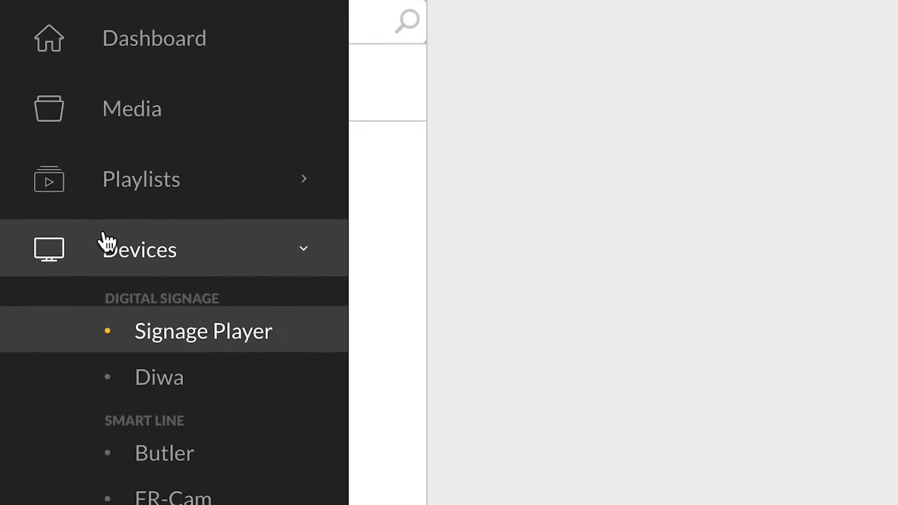
pyautogui.click(132, 359)
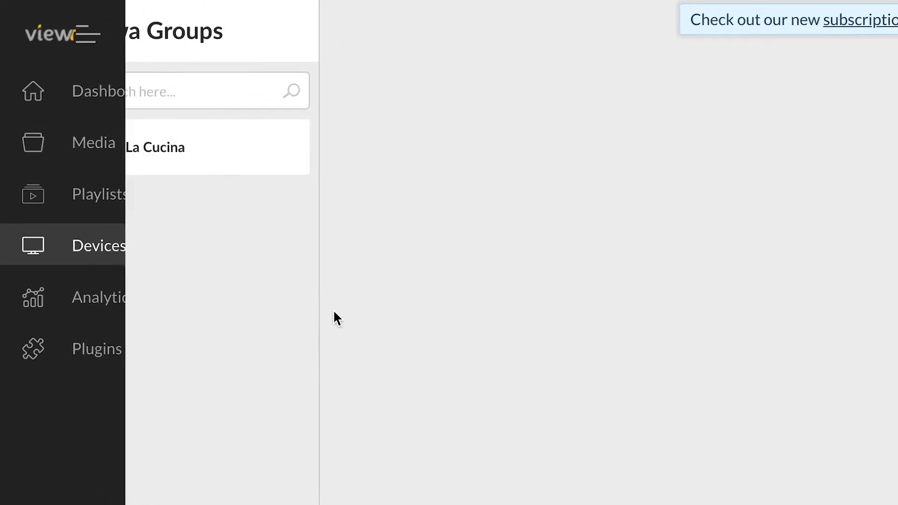
pyautogui.click(255, 169)
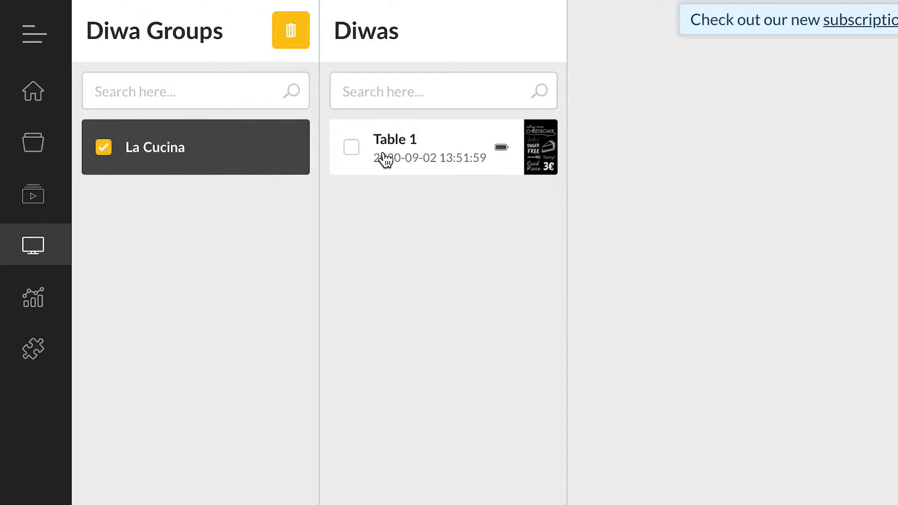
pyautogui.click(385, 168)
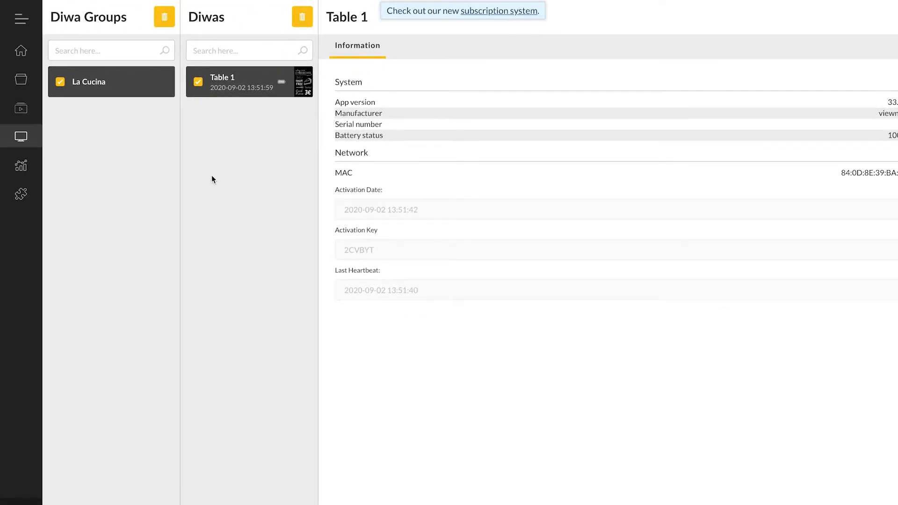
# Open the Diwa playlists and select Table 1 - Playlist to show its contents
pyautogui.moveTo(40, 142)
pyautogui.click(42, 169)
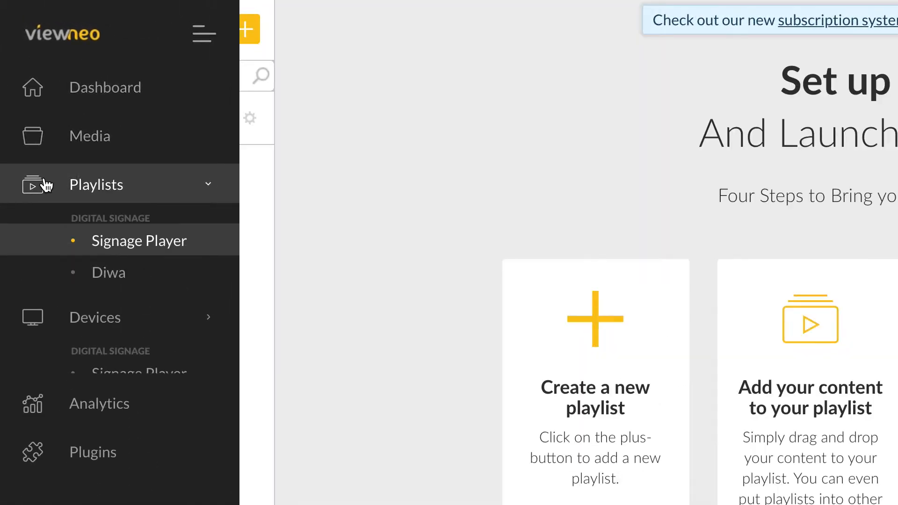
pyautogui.click(102, 248)
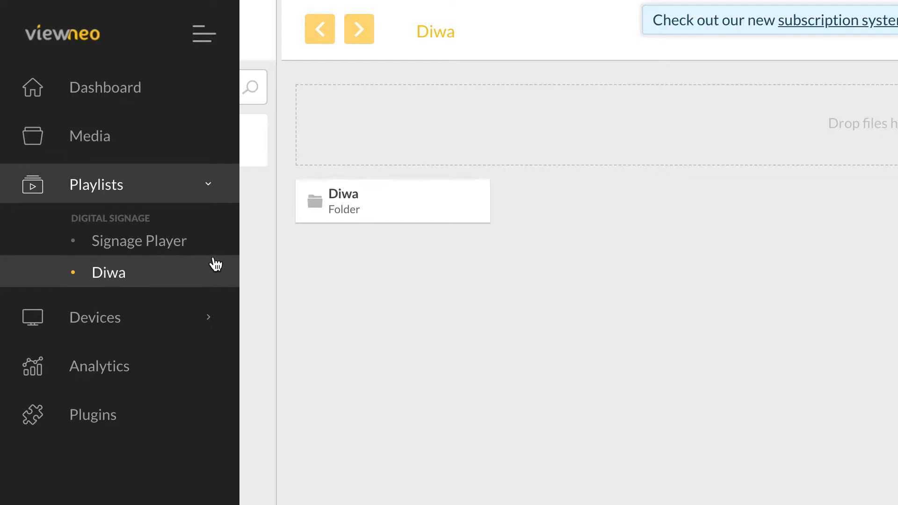
pyautogui.click(196, 143)
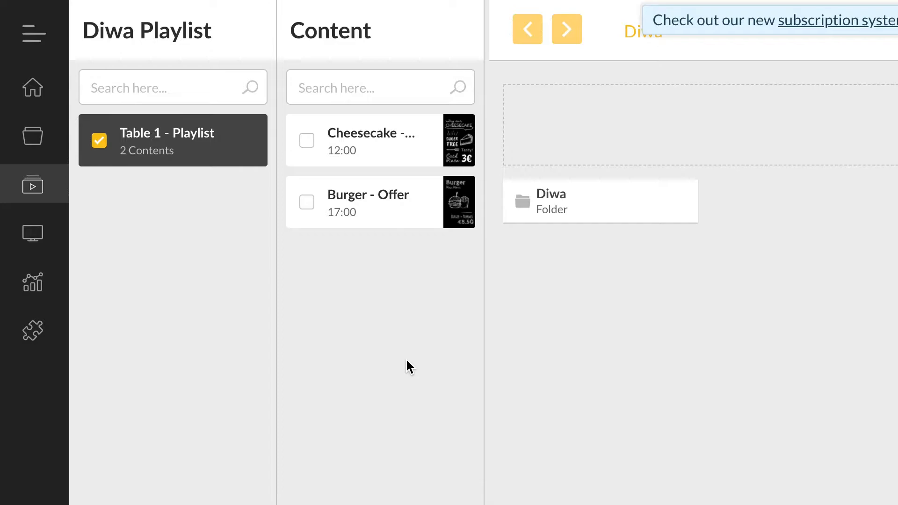
# Look through the ready-made designs in the Diwa Templates folder and return to the top-level Diwa folder
pyautogui.click(587, 214)
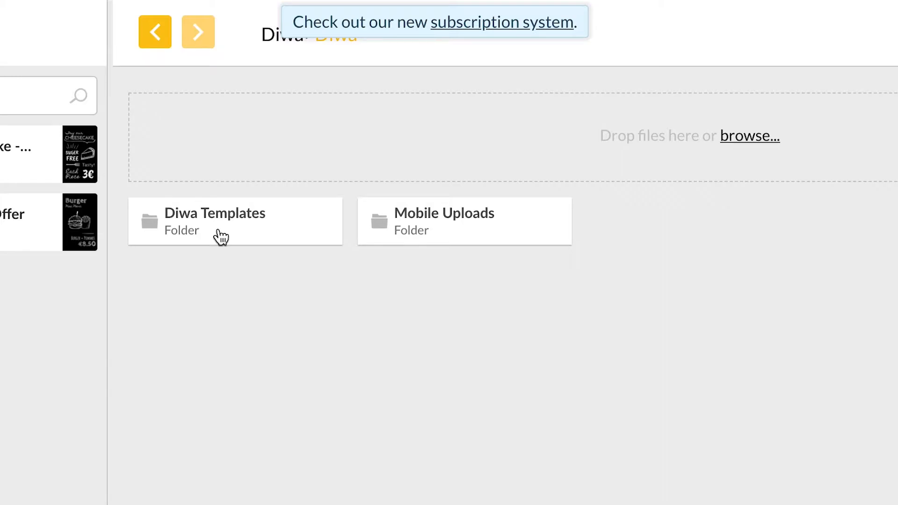
pyautogui.doubleClick(220, 236)
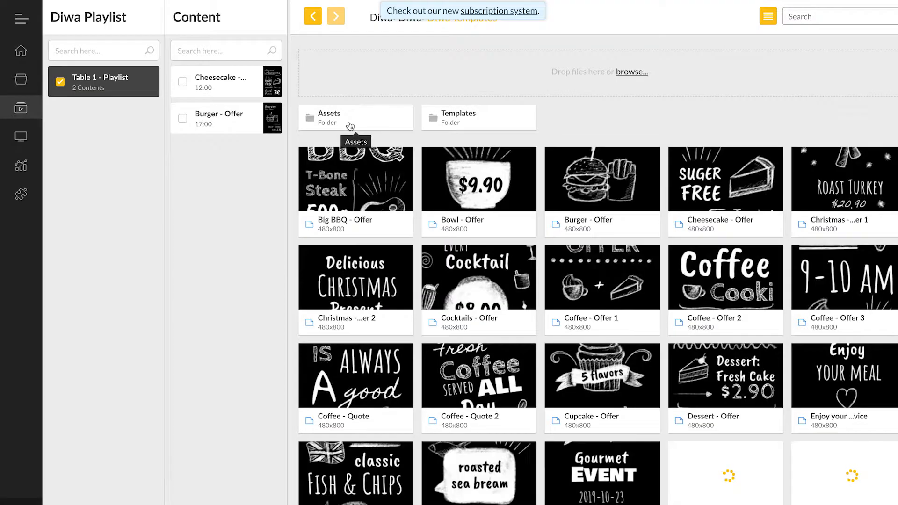
pyautogui.scroll(-3, 351, 127)
pyautogui.scroll(2, 354, 129)
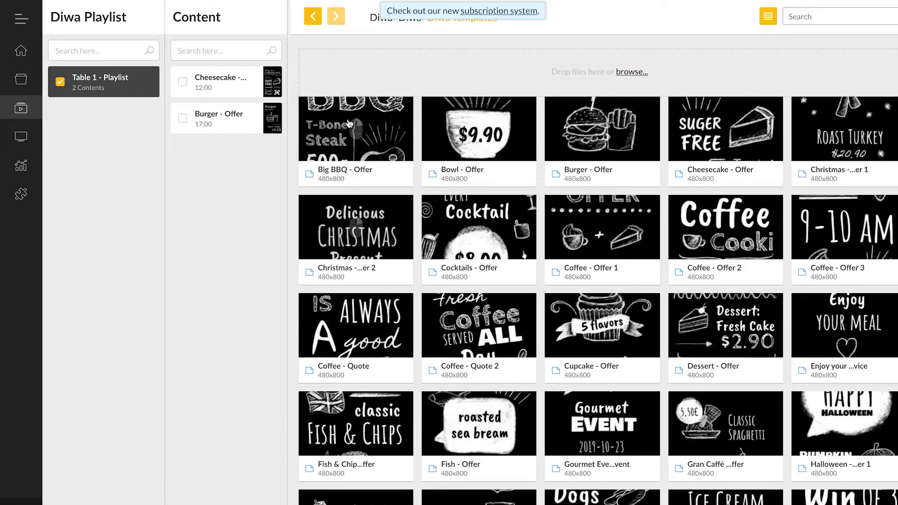
pyautogui.click(312, 16)
pyautogui.click(309, 14)
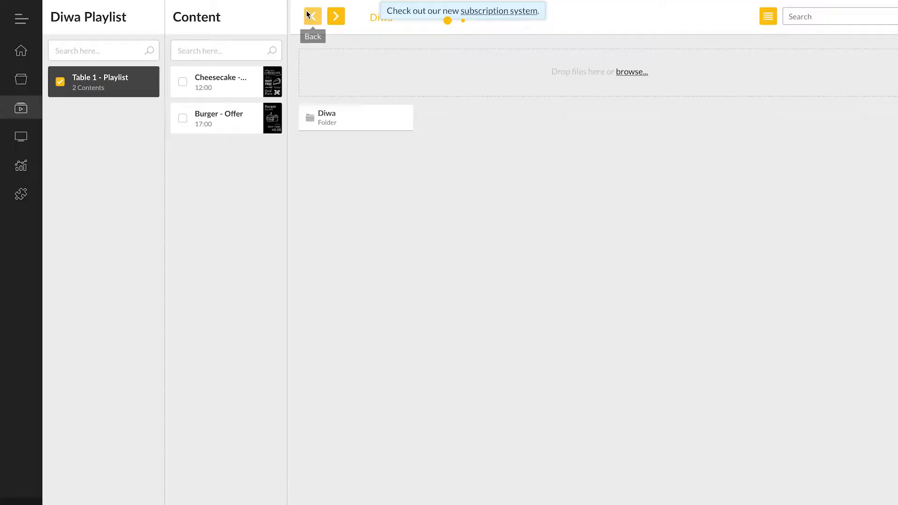
# Create new content from the Bowl - Offer template in the top-level Diwa folder
pyautogui.rightClick(426, 214)
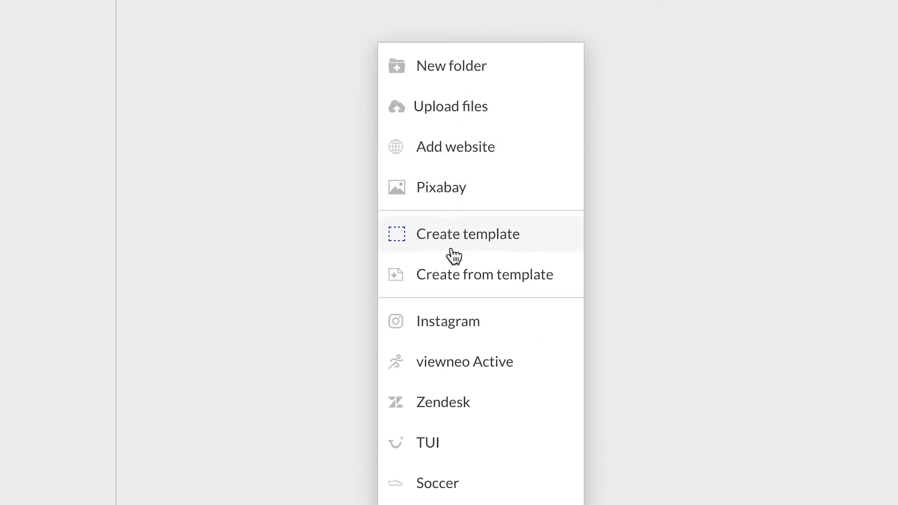
pyautogui.click(459, 269)
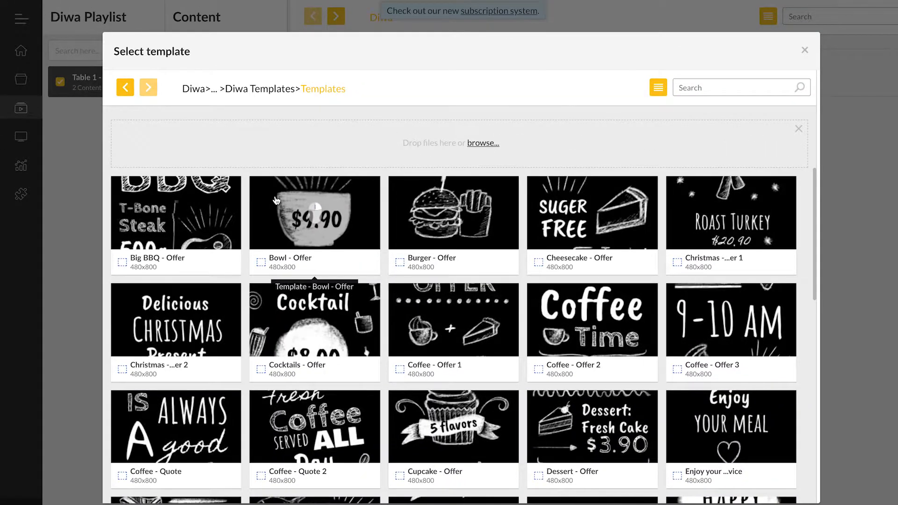
pyautogui.click(296, 222)
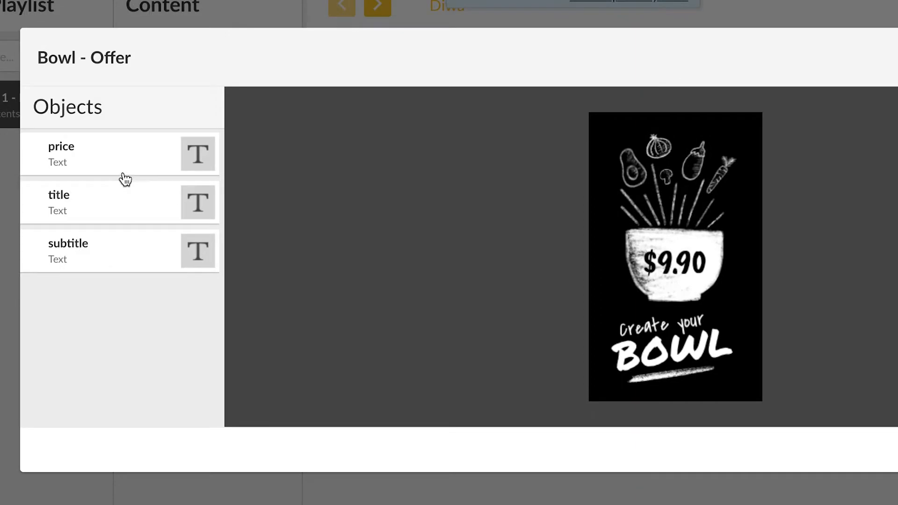
# Change the price text of the Bowl - Offer content to $8.90 and save it
pyautogui.click(169, 123)
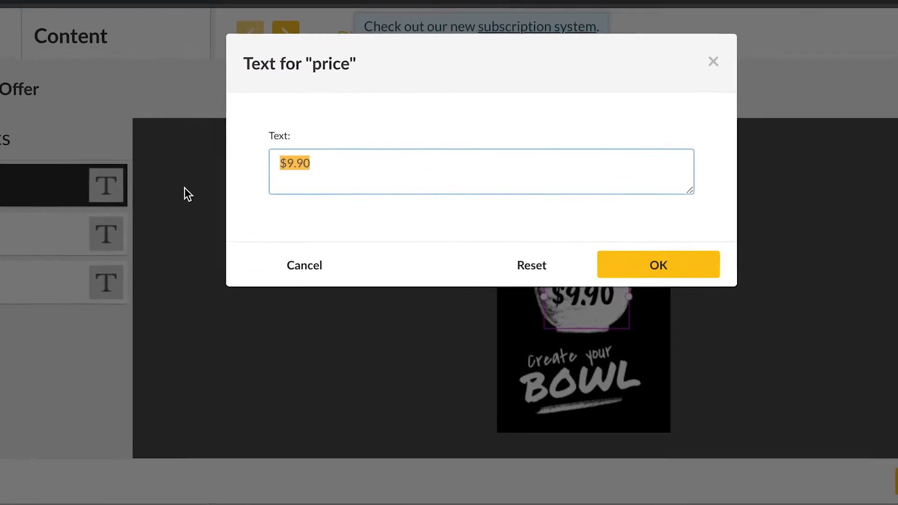
pyautogui.click(365, 139)
pyautogui.press('BackSpace')
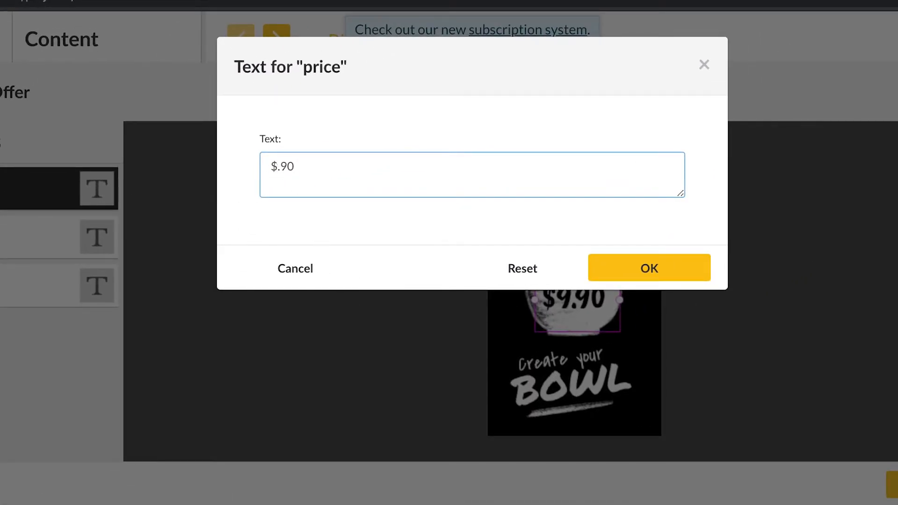
pyautogui.write('8')
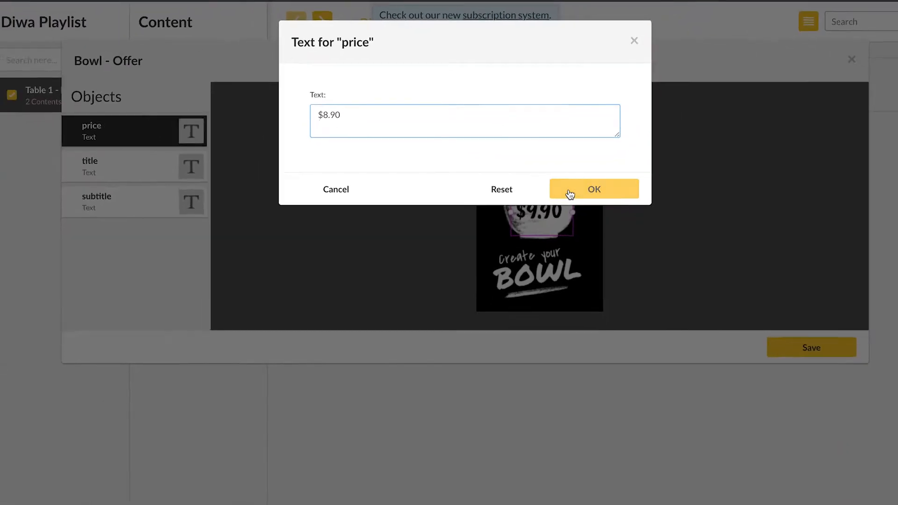
pyautogui.click(608, 268)
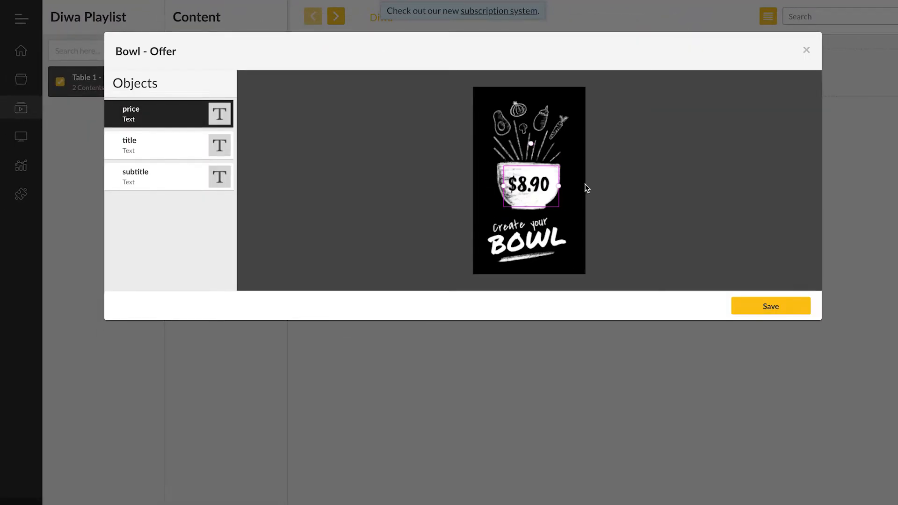
pyautogui.click(748, 300)
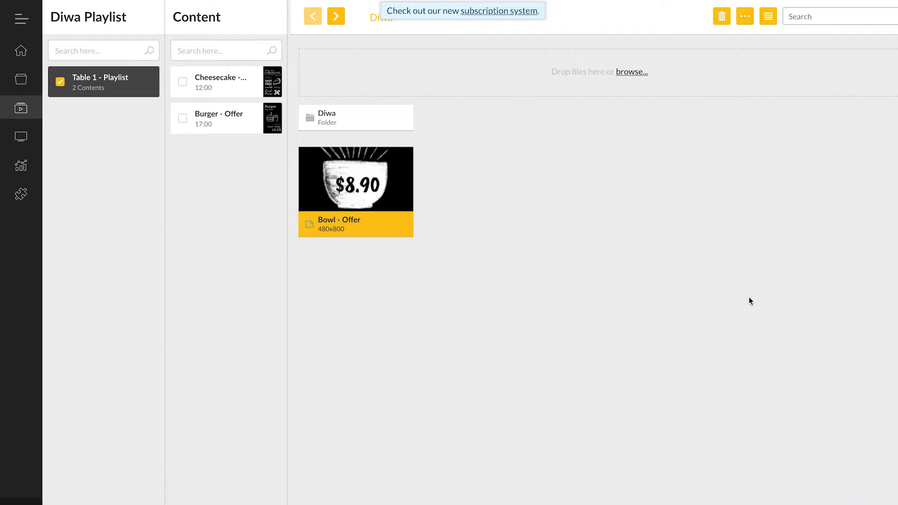
# Create a new template named Steak Menu for the viewneo Diwa device group
pyautogui.rightClick(573, 284)
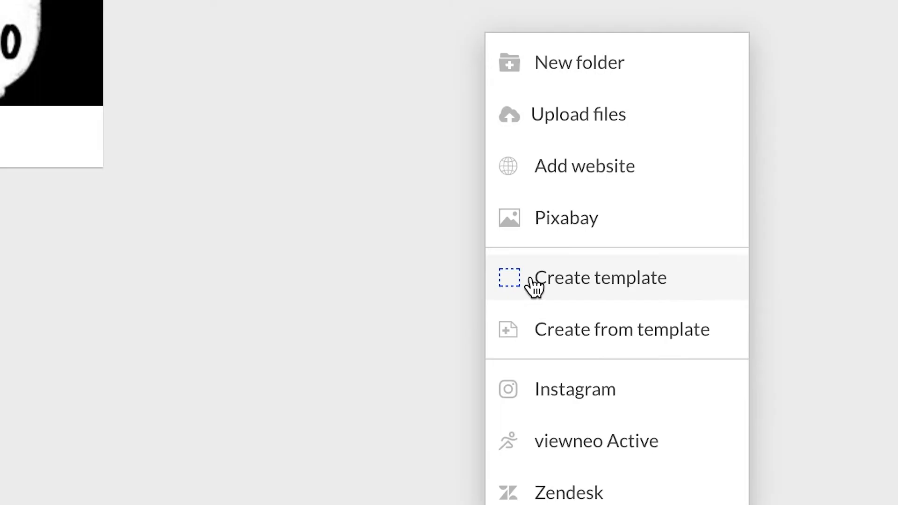
pyautogui.click(535, 286)
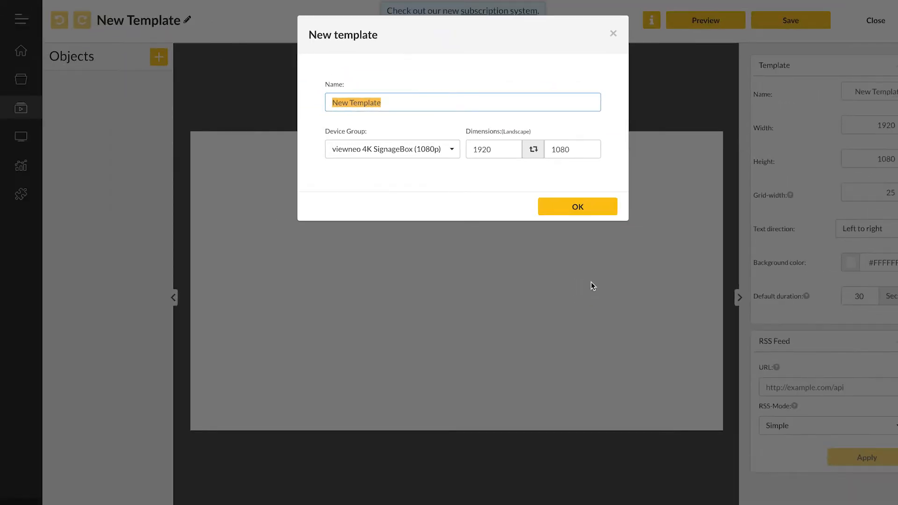
pyautogui.press('BackSpace')
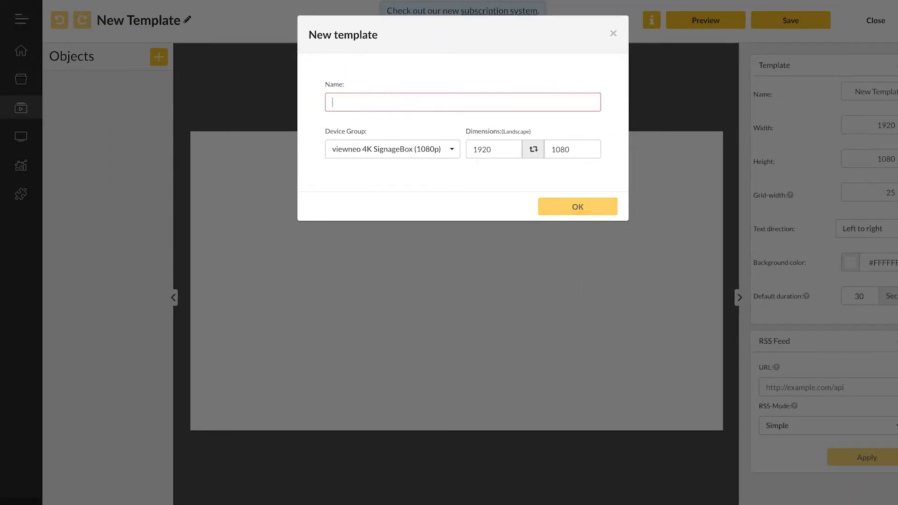
pyautogui.write('Steak Menu')
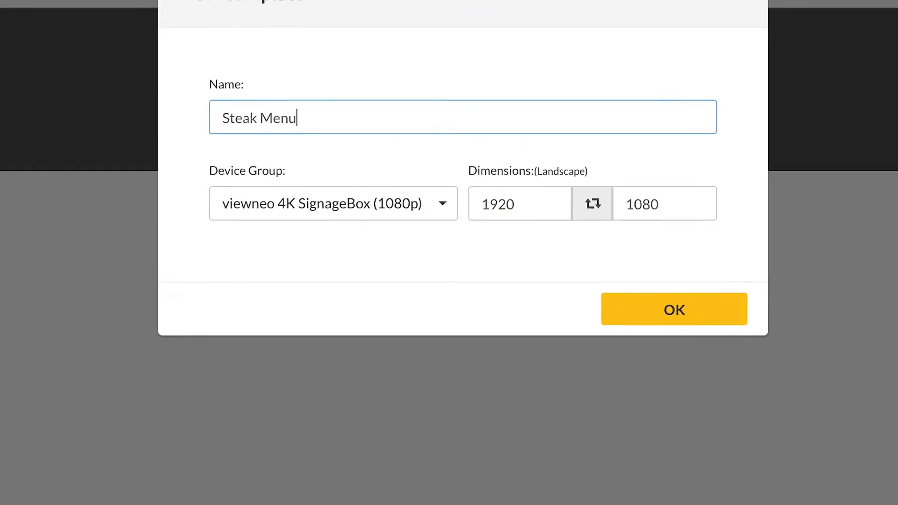
pyautogui.click(338, 217)
pyautogui.click(309, 261)
pyautogui.click(321, 356)
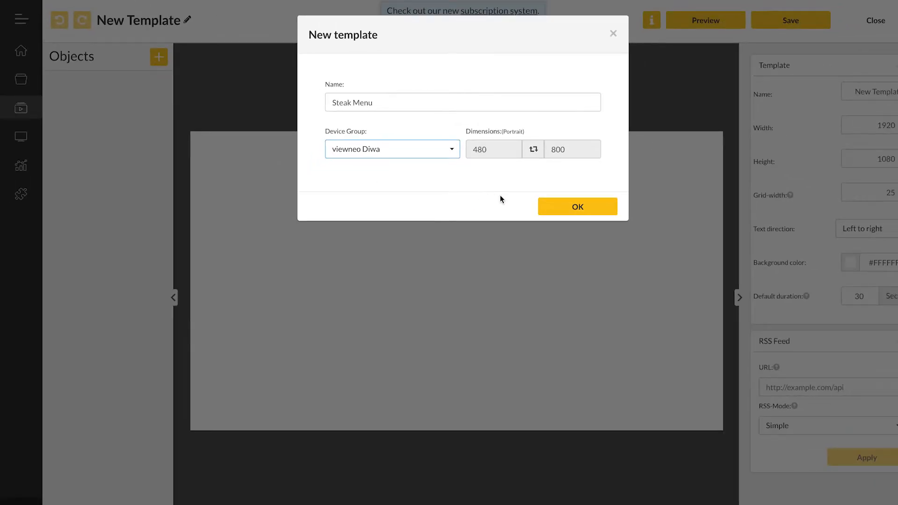
pyautogui.click(562, 206)
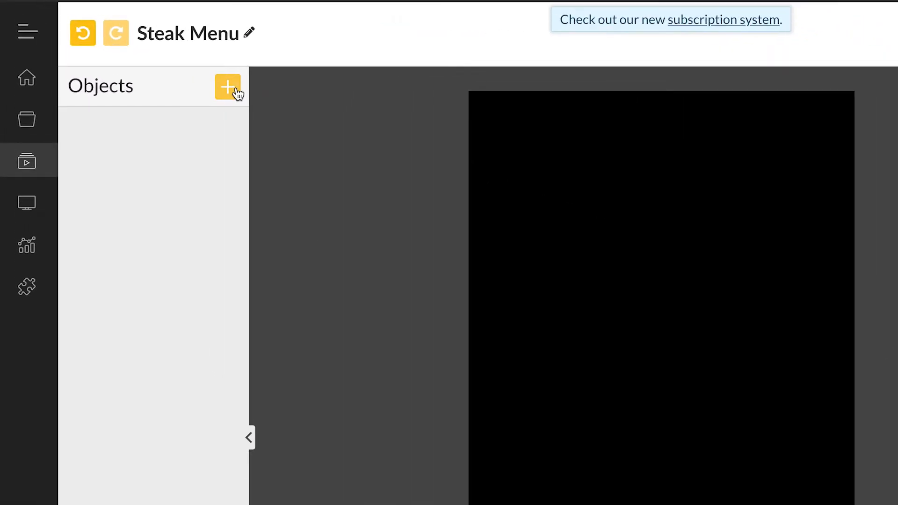
# Add a text object to the Steak Menu template and rename the object Restaurant
pyautogui.click(165, 61)
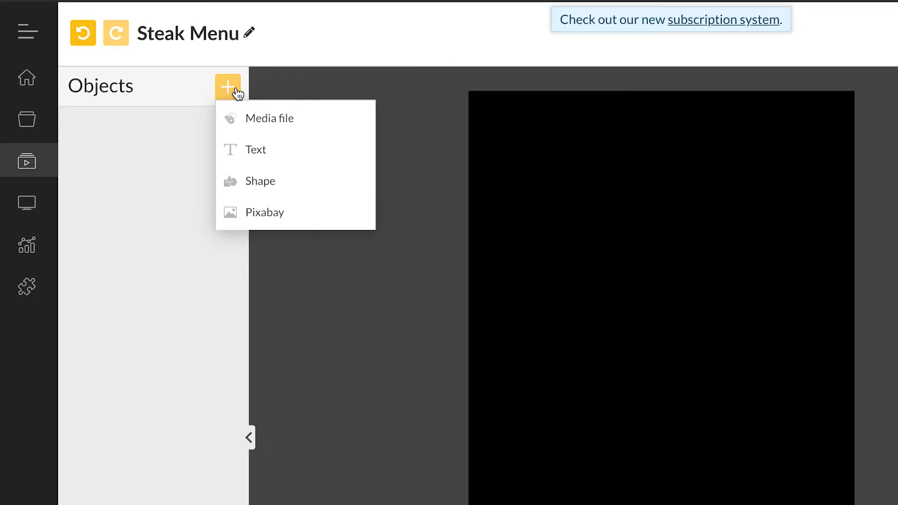
pyautogui.click(271, 149)
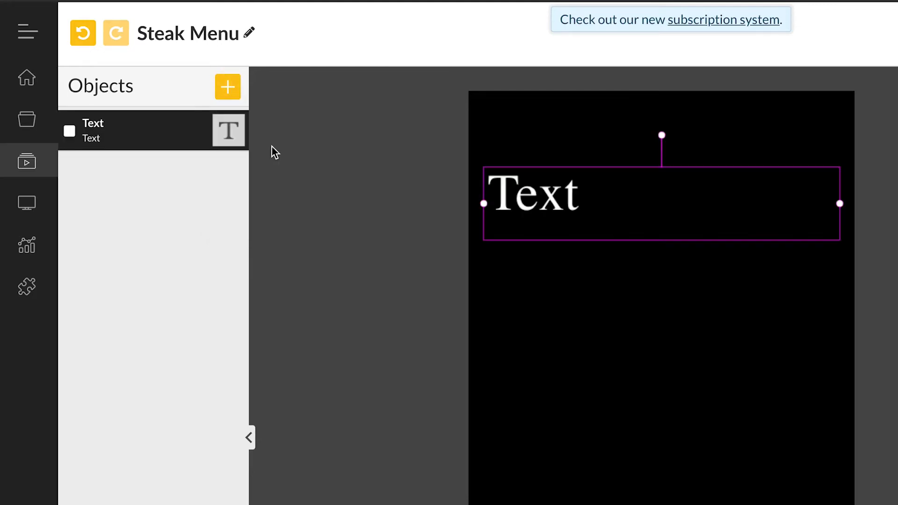
pyautogui.rightClick(157, 121)
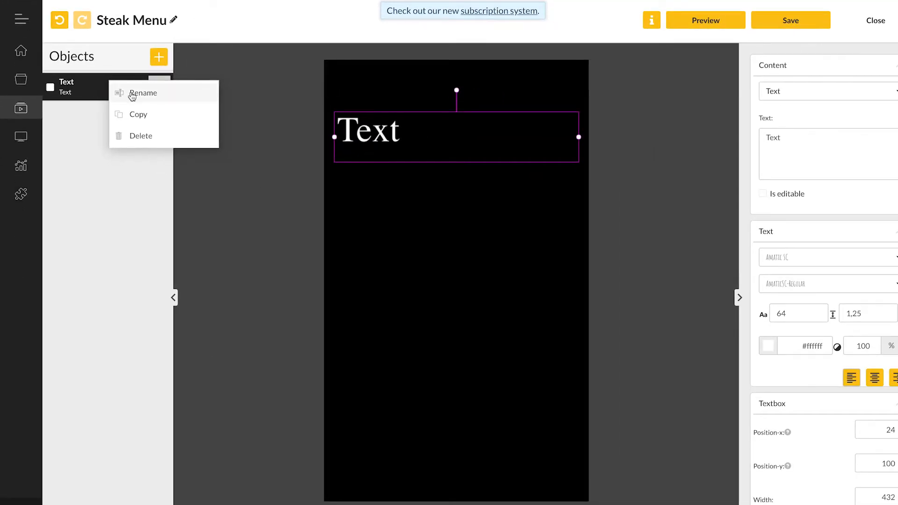
pyautogui.click(186, 137)
pyautogui.press('BackSpace')
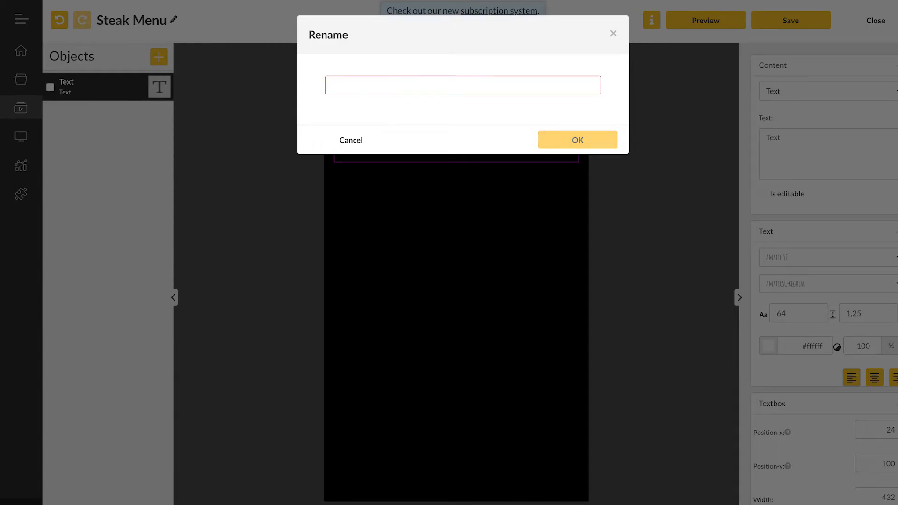
pyautogui.write('Restaurant')
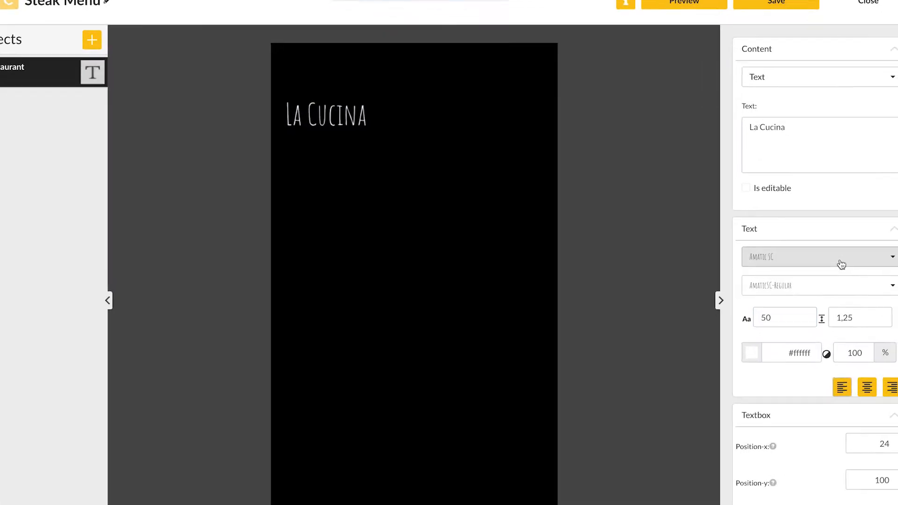
# Look through the additional fonts available for the Restaurant text and leave the font list without choosing one
pyautogui.click(837, 258)
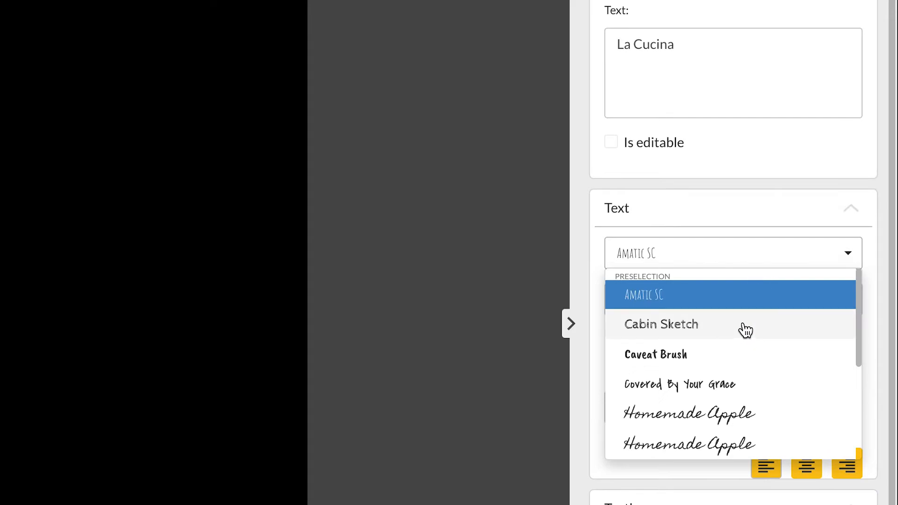
pyautogui.scroll(-3, 745, 331)
pyautogui.click(706, 415)
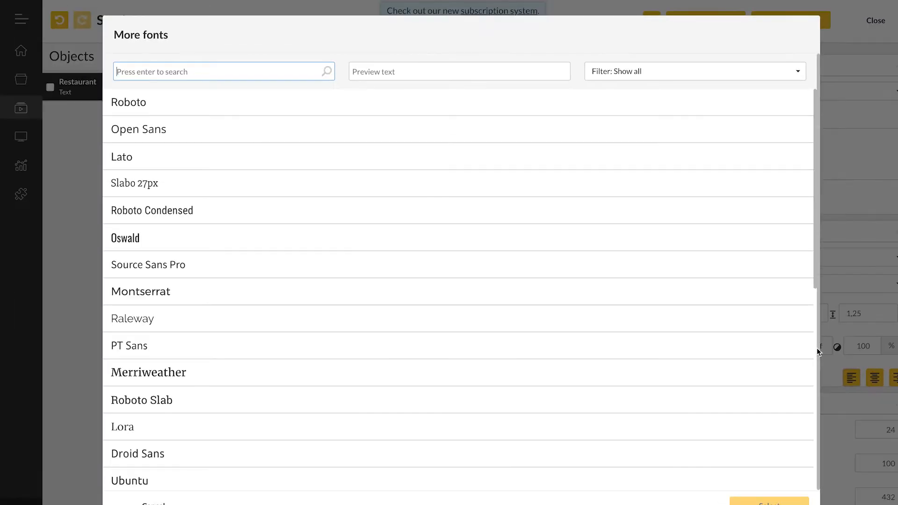
pyautogui.scroll(-3, 689, 312)
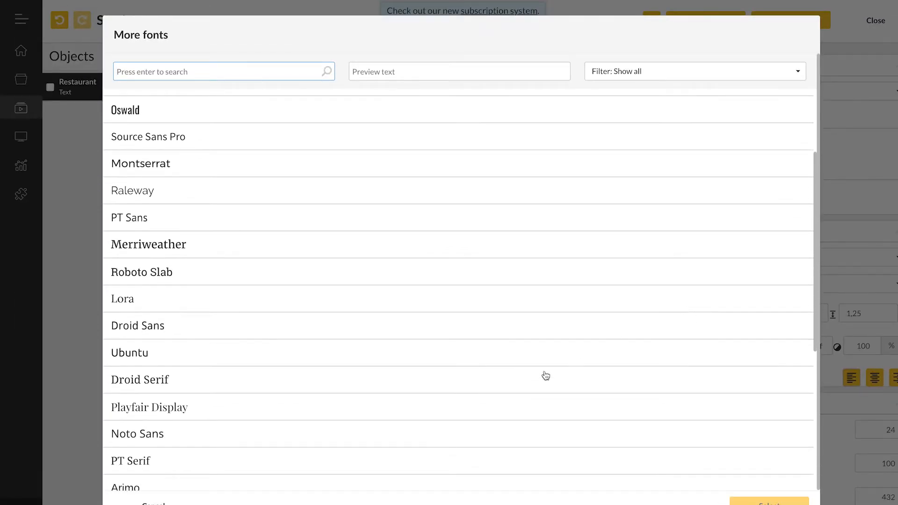
pyautogui.click(172, 503)
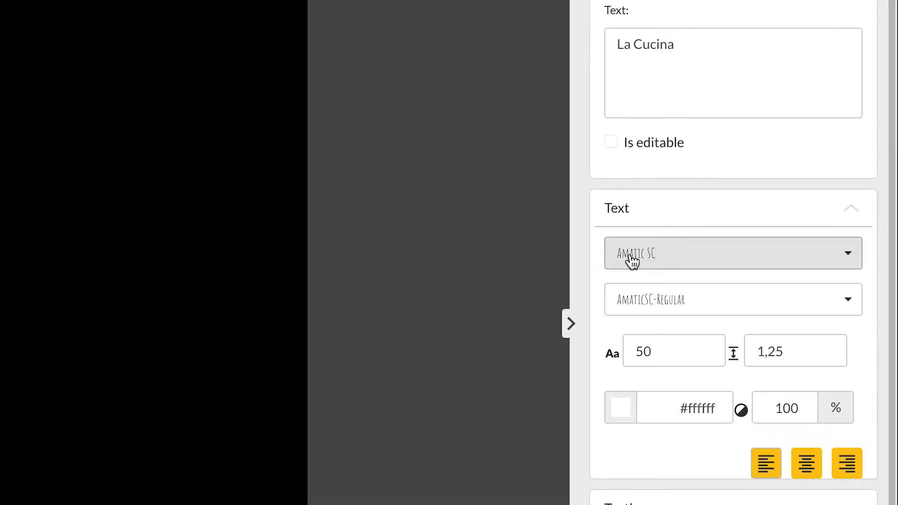
# Set the font of the Restaurant text to Cabin Sketch
pyautogui.click(773, 258)
pyautogui.click(642, 323)
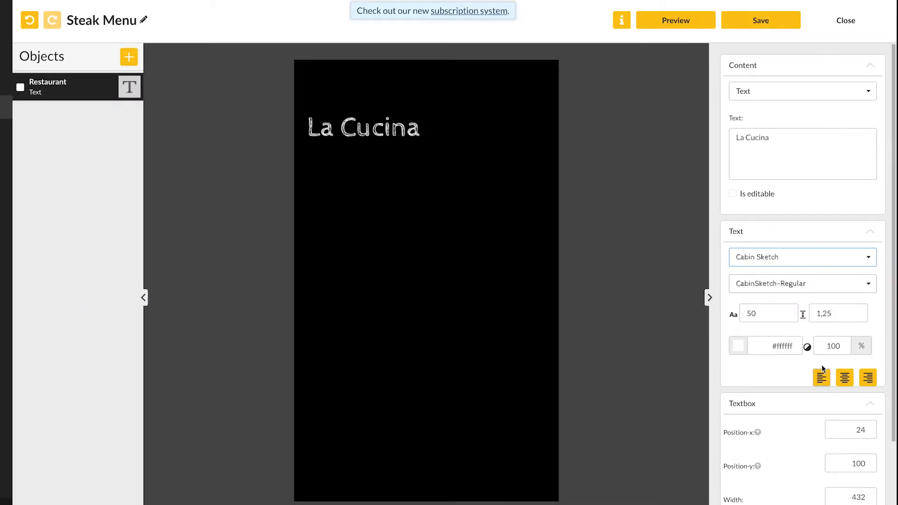
# Center the Restaurant text horizontally within its text box
pyautogui.click(845, 379)
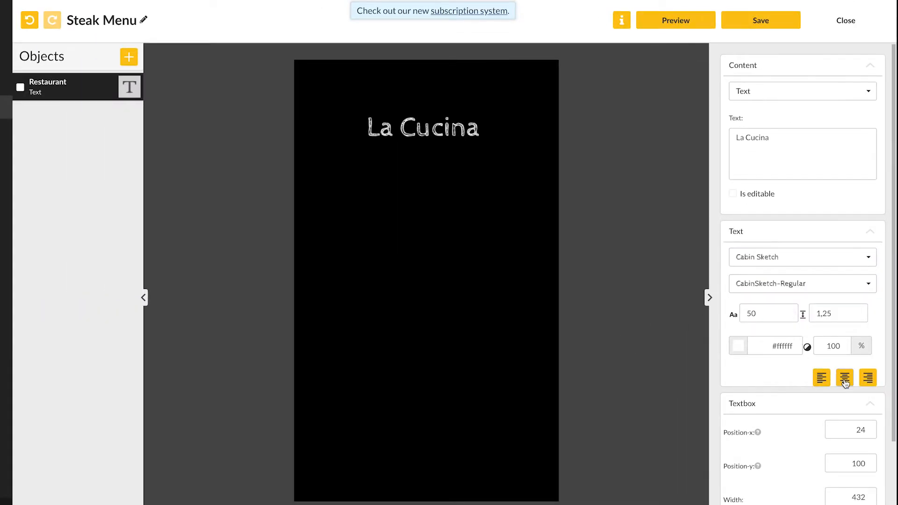
pyautogui.scroll(-3, 776, 371)
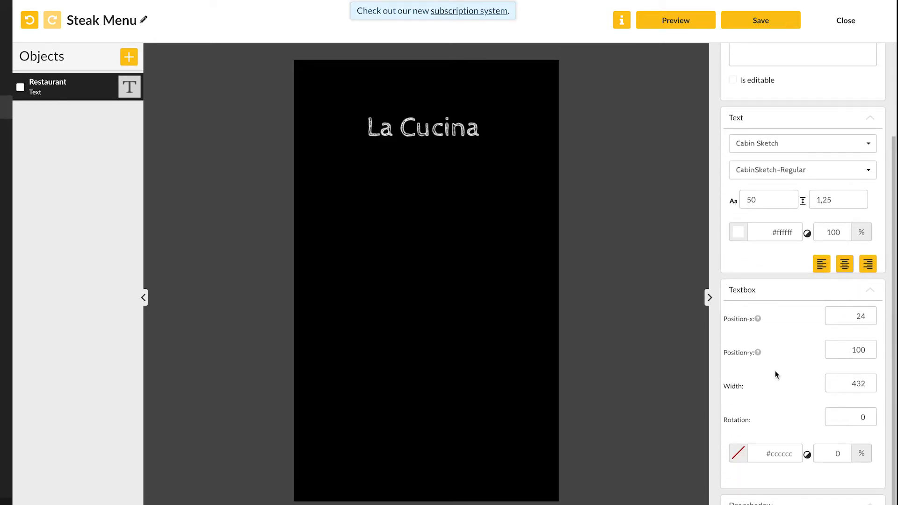
pyautogui.scroll(2, 775, 370)
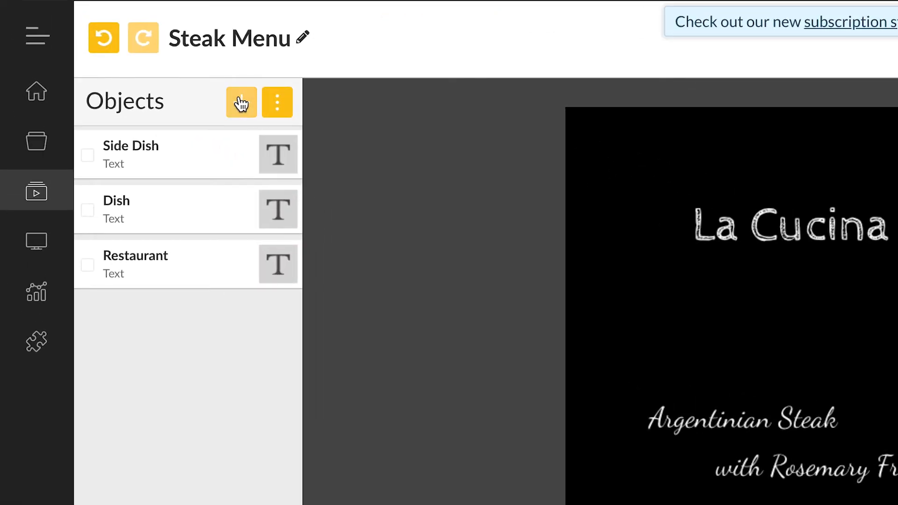
# Find the meat_1 image in the Food folder of Diwa Assets by searching for meat, add it to the template and place it below the dish texts
pyautogui.click(242, 104)
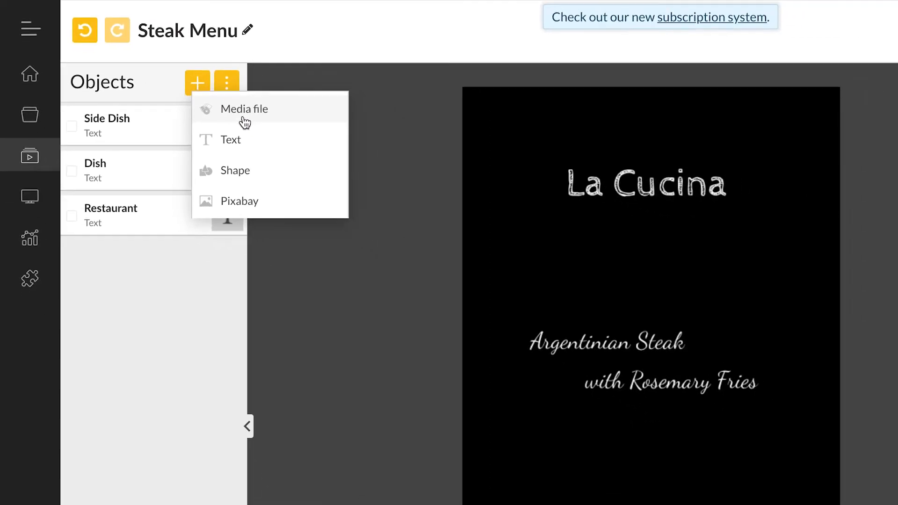
pyautogui.click(298, 149)
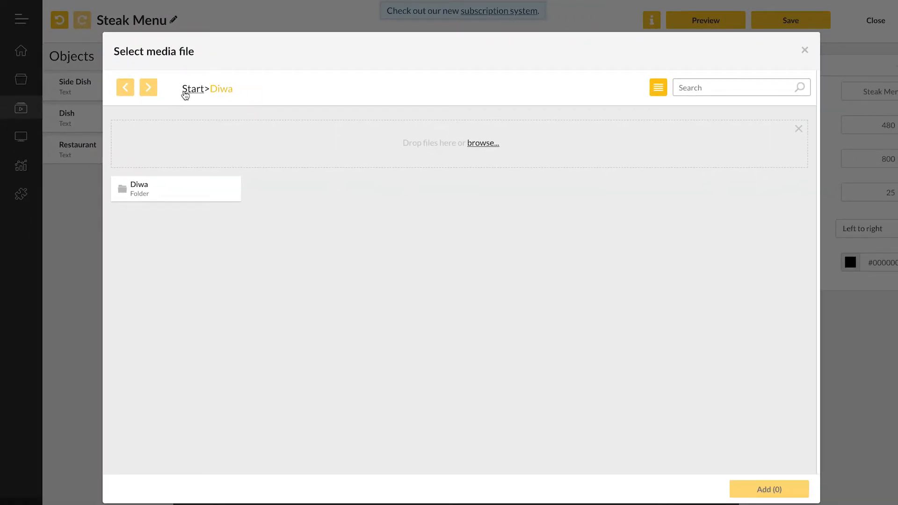
pyautogui.click(184, 92)
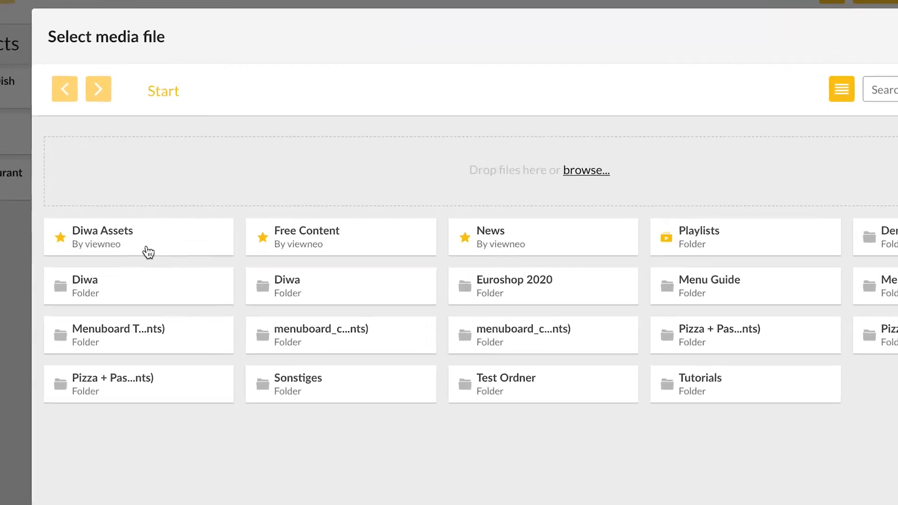
pyautogui.click(181, 196)
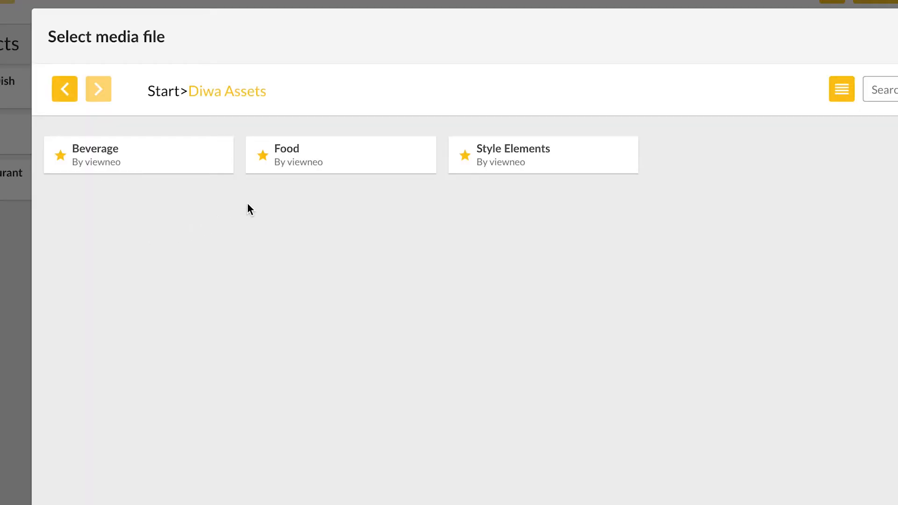
pyautogui.click(335, 166)
pyautogui.click(889, 90)
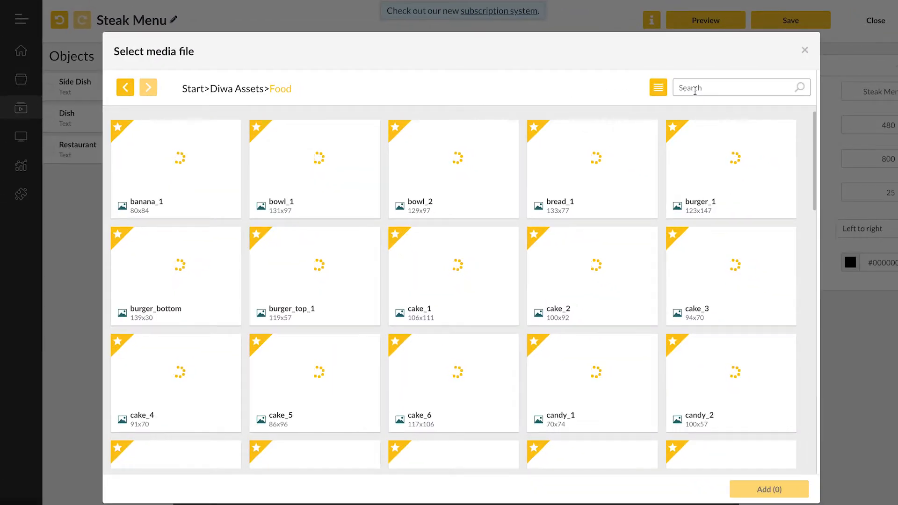
pyautogui.write('meat')
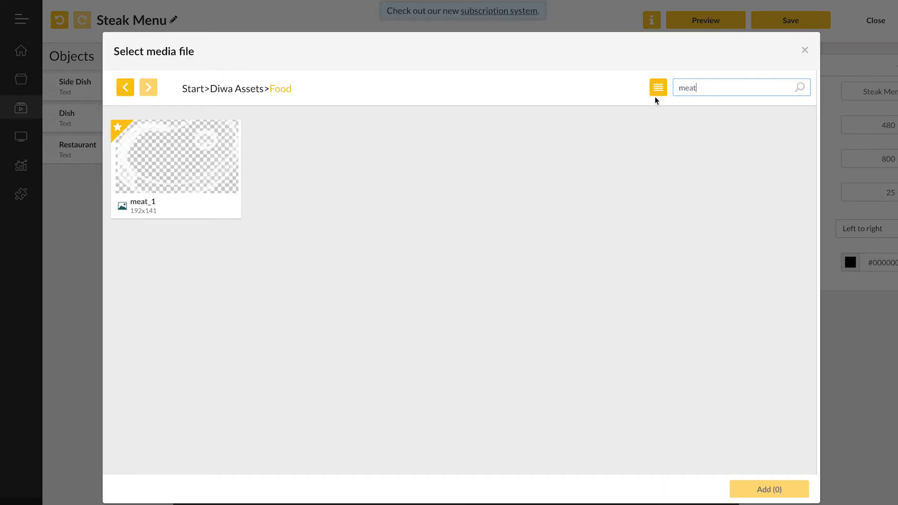
pyautogui.doubleClick(238, 159)
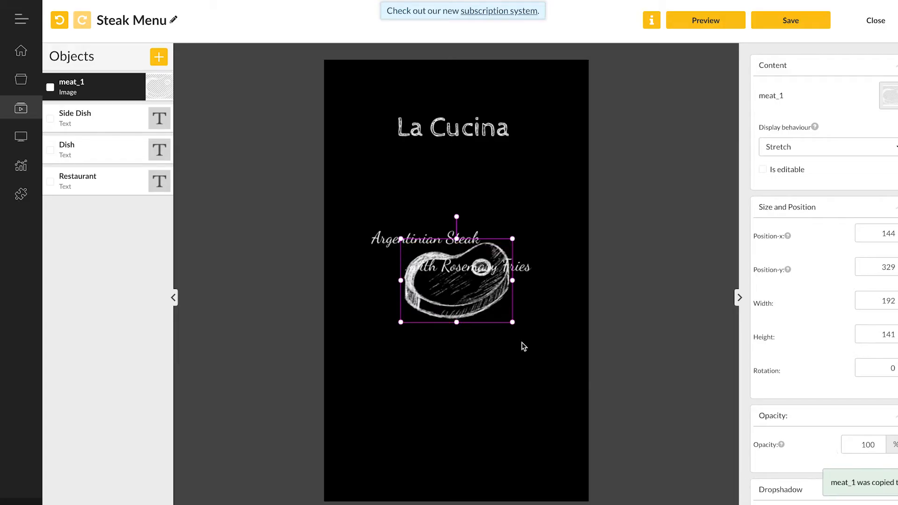
pyautogui.moveTo(462, 288); pyautogui.dragTo(463, 334)
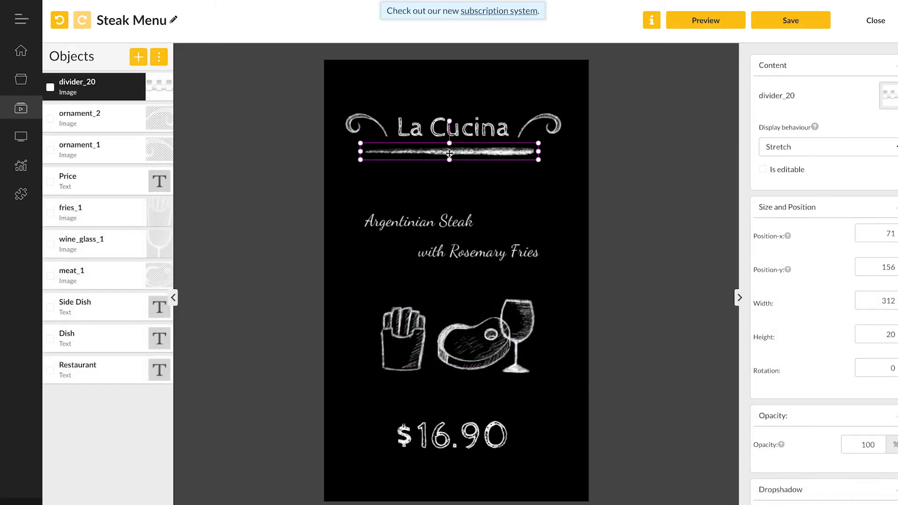
# Save the finished Steak Menu template and create a slide from it in the Diwa folder
pyautogui.click(453, 86)
pyautogui.click(772, 26)
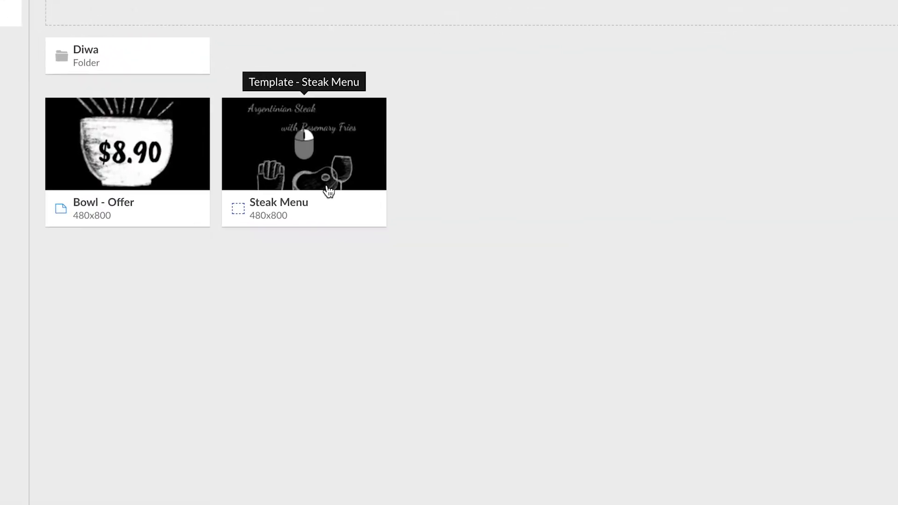
pyautogui.rightClick(372, 209)
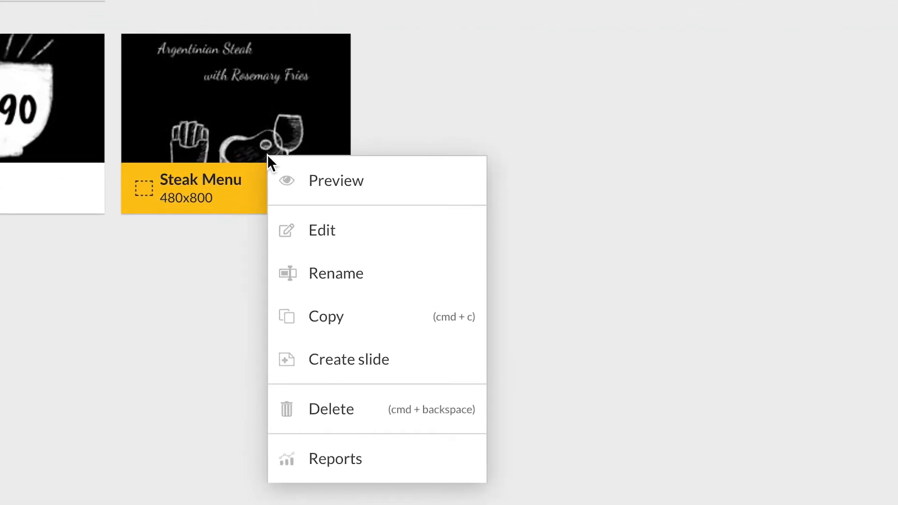
pyautogui.click(358, 360)
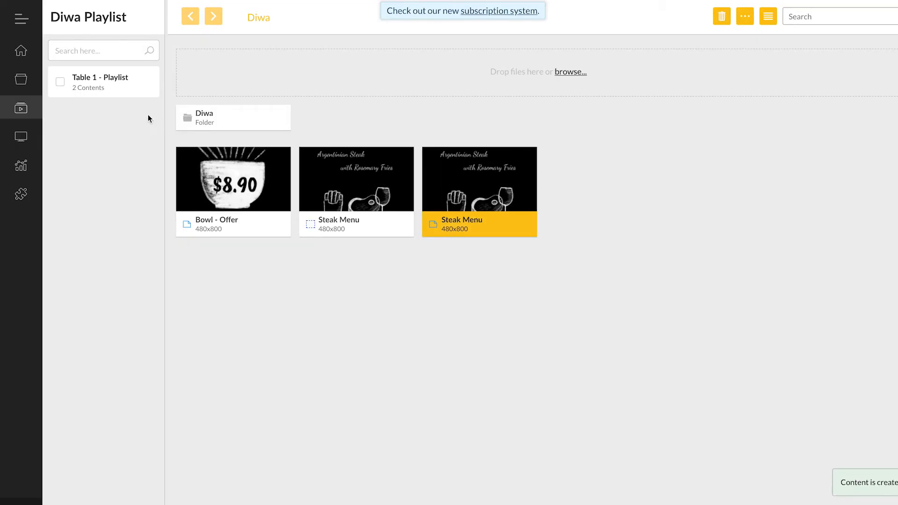
# Add the Steak Menu slide to the Table 1 - Playlist with a start time of 20:30
pyautogui.click(118, 92)
pyautogui.moveTo(604, 180); pyautogui.dragTo(202, 158)
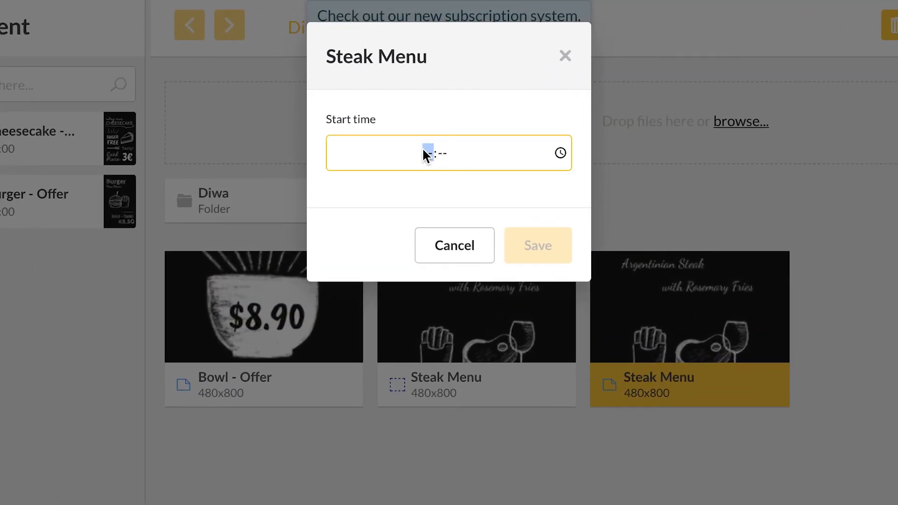
pyautogui.write('20:30')
pyautogui.click(538, 245)
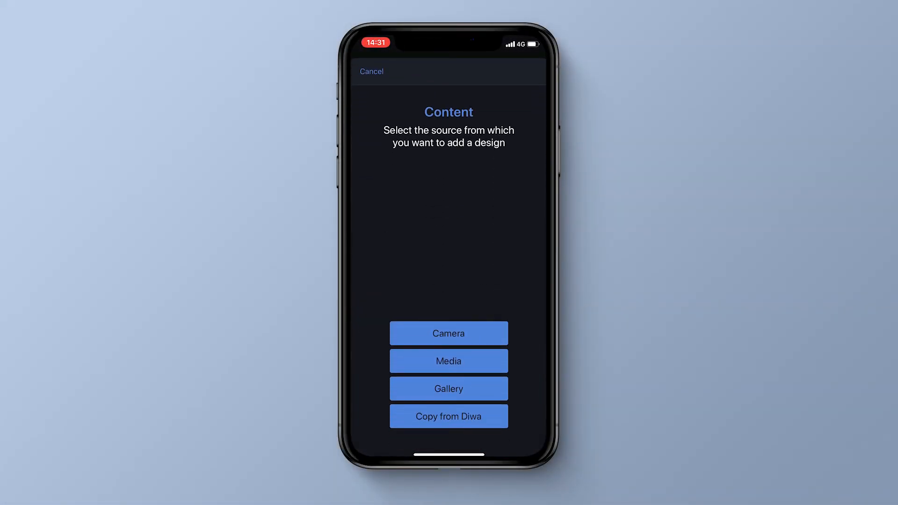
# In the Diwa mobile app, choose the Steak Menu design from the media library and select Table 1 as its destination
pyautogui.click(448, 361)
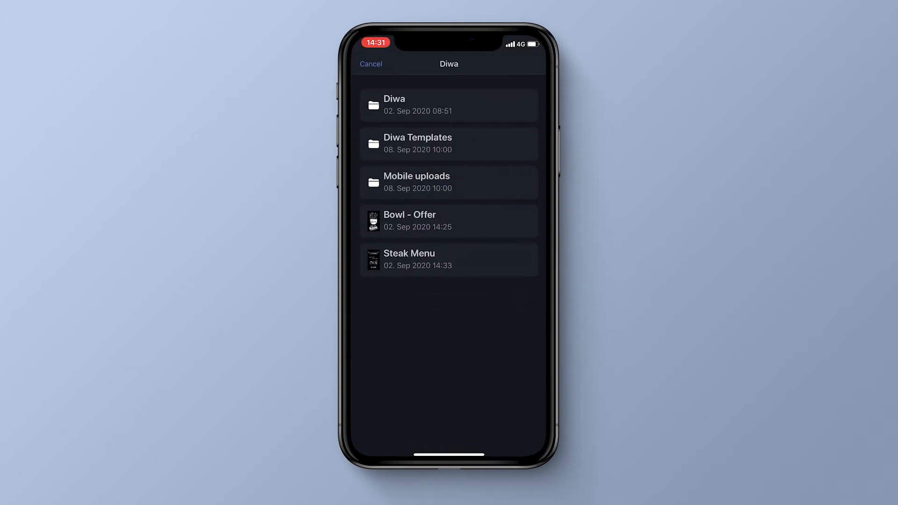
pyautogui.click(449, 260)
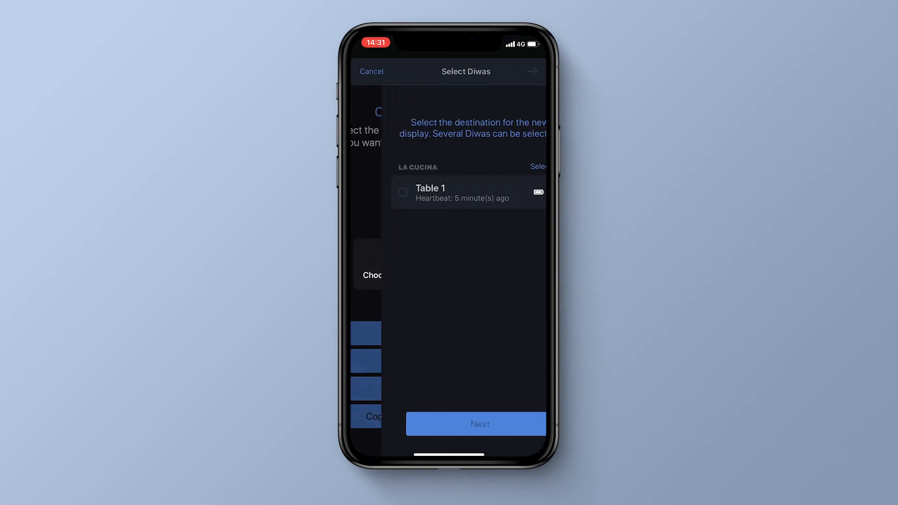
pyautogui.click(372, 192)
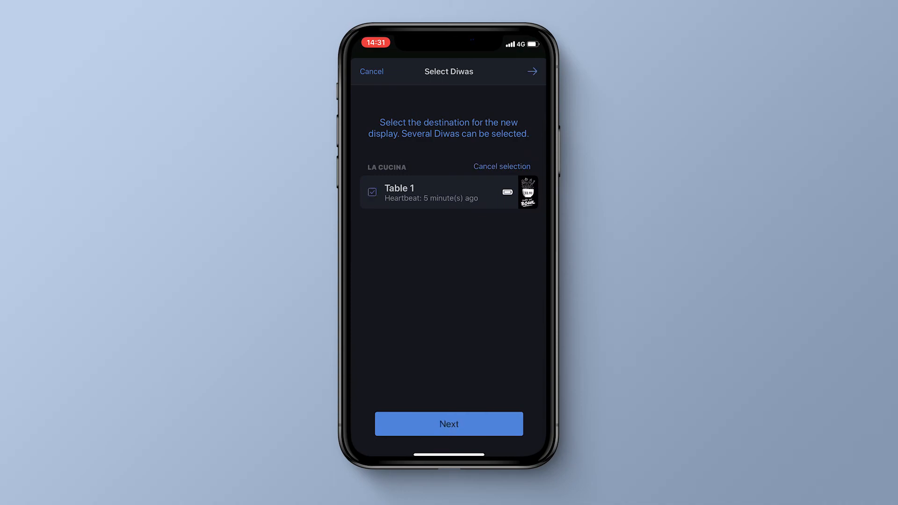
pyautogui.click(448, 424)
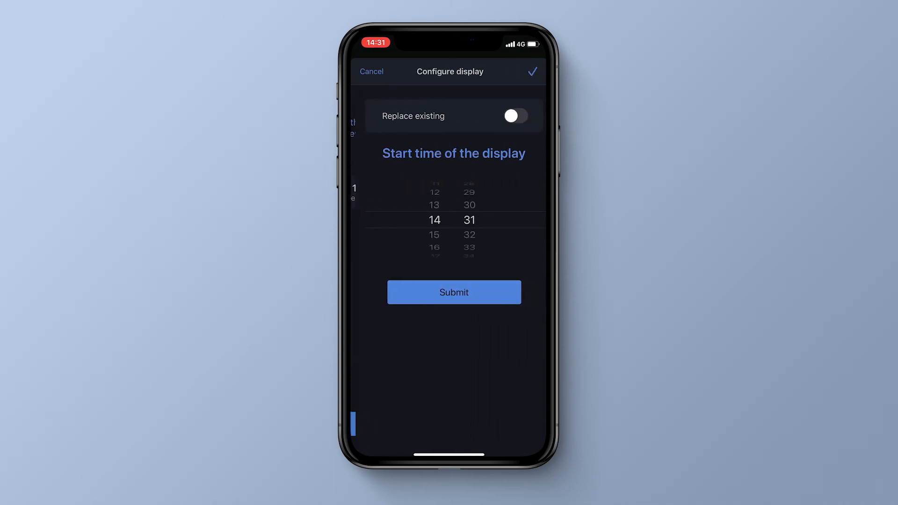
# Set the start time of the display to 14:45 and submit the assignment without replacing existing content
pyautogui.scroll(-3, 465, 221)
pyautogui.scroll(-9, 465, 221)
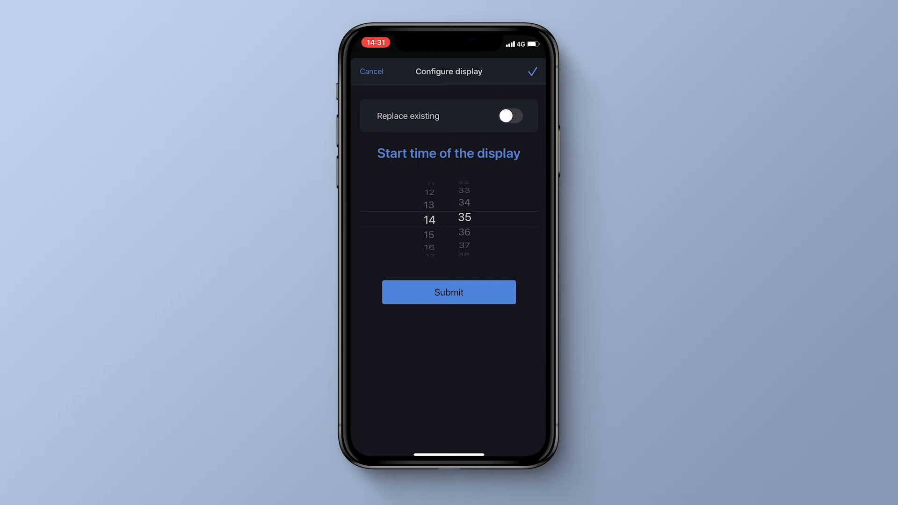
pyautogui.scroll(-2, 465, 221)
pyautogui.click(449, 292)
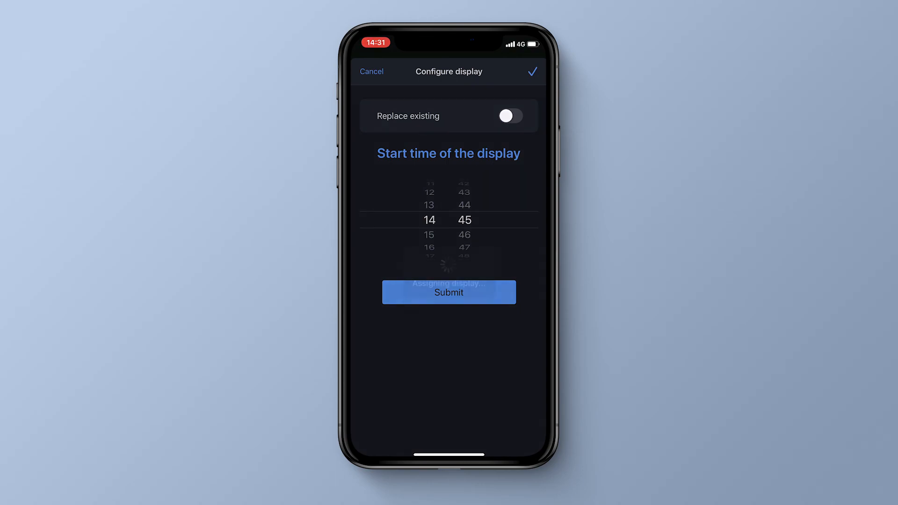